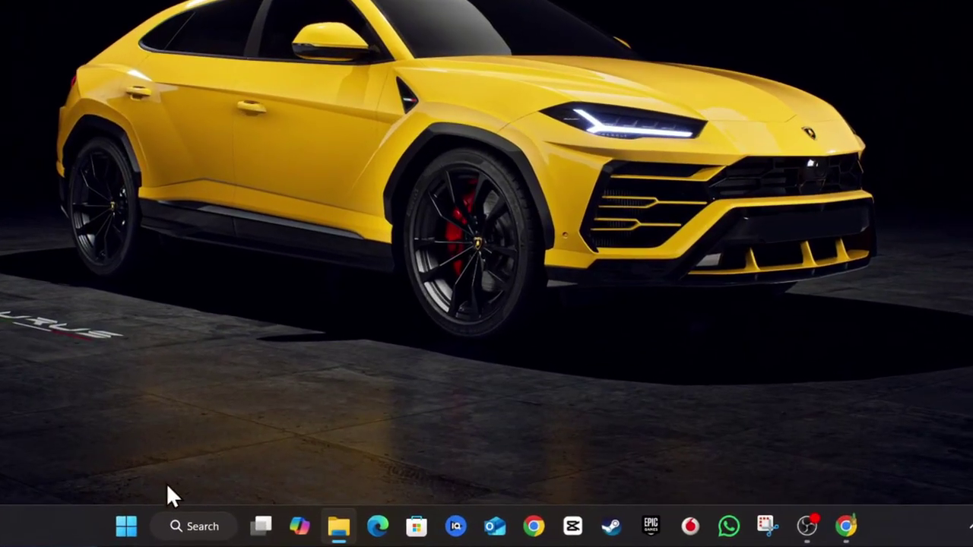
Open the system's About page in Windows Settings and check the edition and version under Windows specifications
right_click(125, 528)
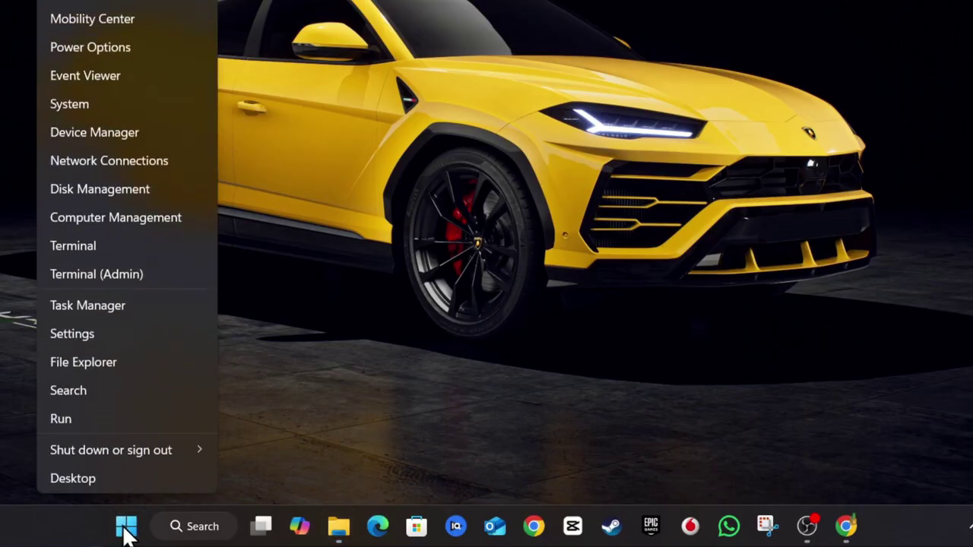
click(104, 335)
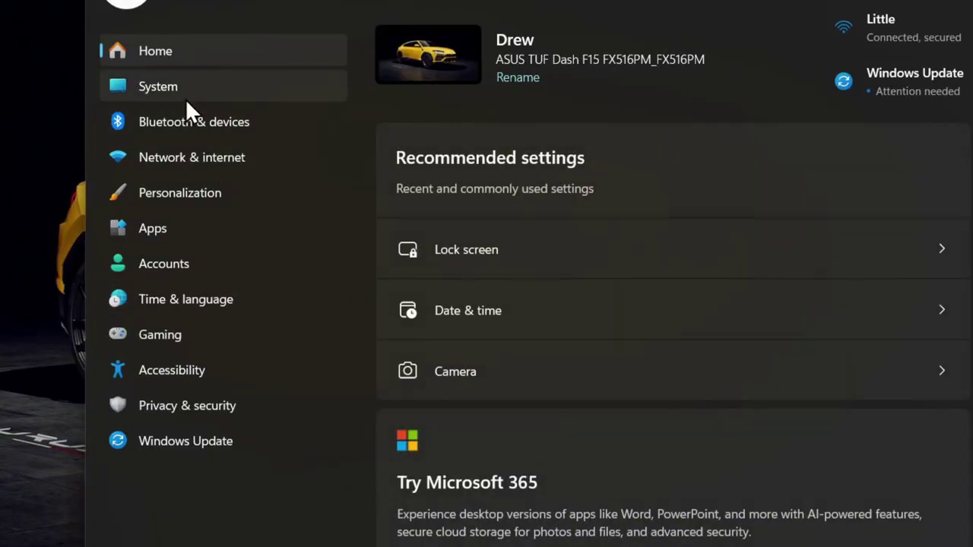
click(185, 92)
scroll(722, 328, down, 10)
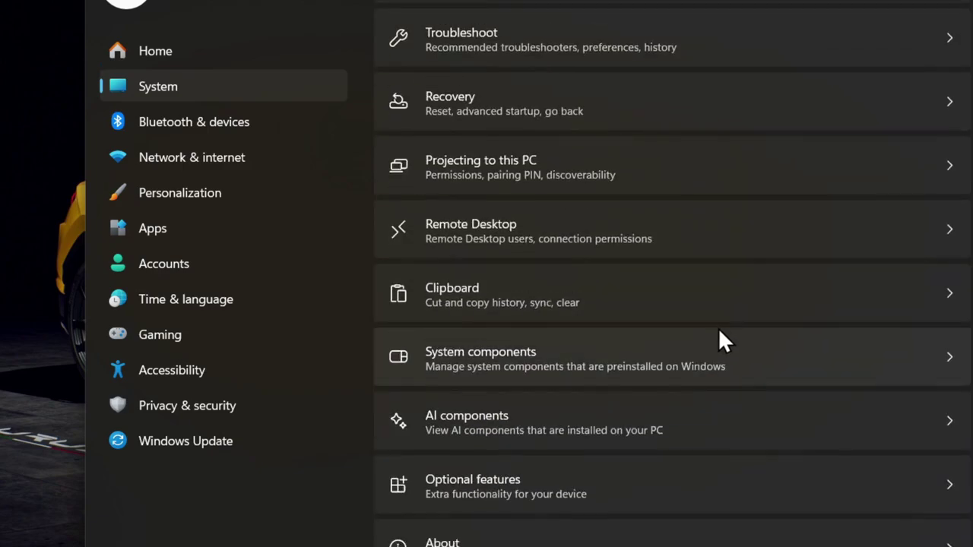
click(513, 541)
scroll(548, 388, down, 8)
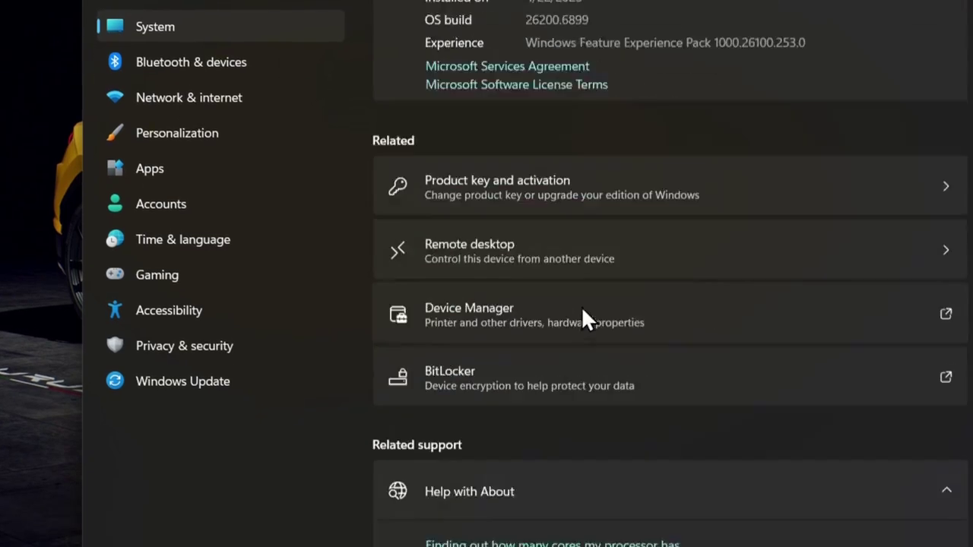
scroll(582, 317, down, 2)
scroll(580, 242, up, 5)
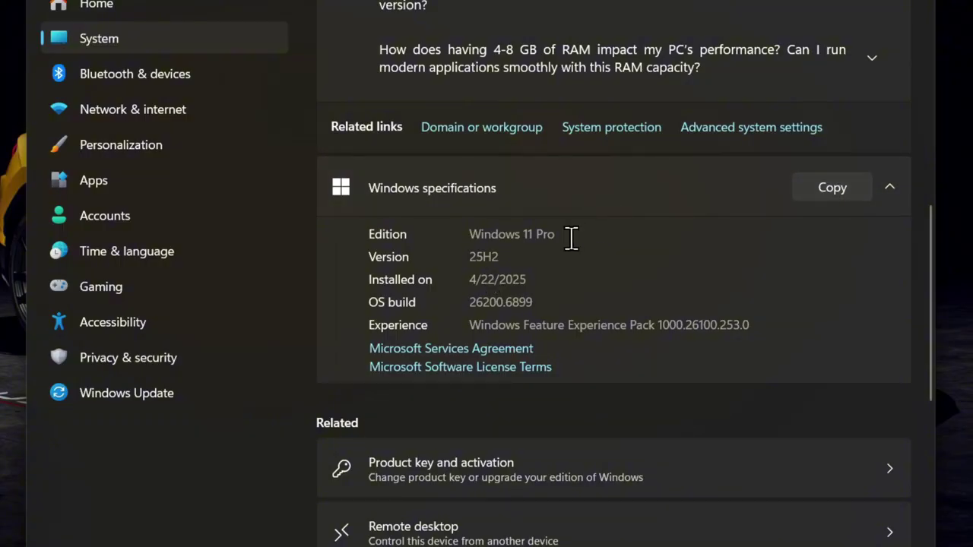
Open the desktop Background settings under Personalization
click(142, 147)
scroll(738, 301, down, 2)
scroll(715, 300, down, 3)
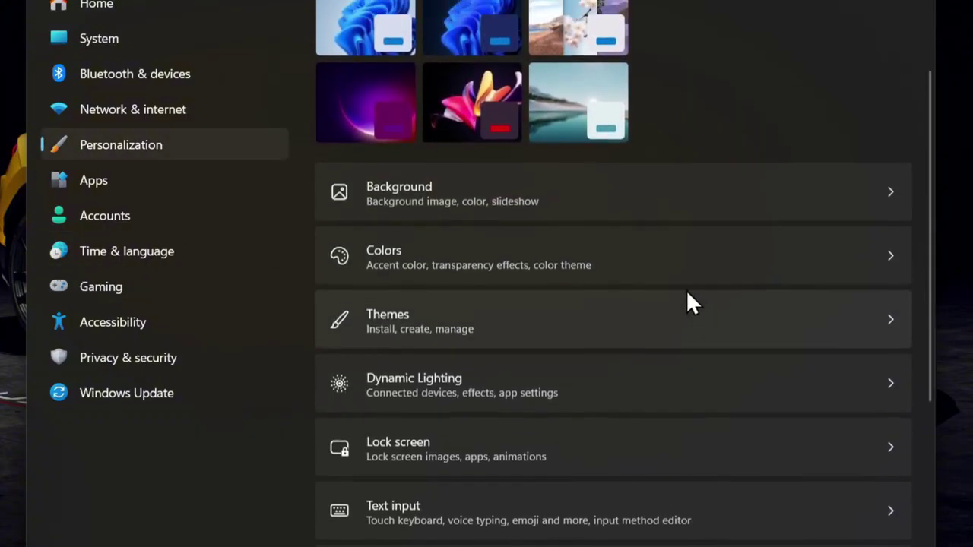
scroll(600, 215, up, 1)
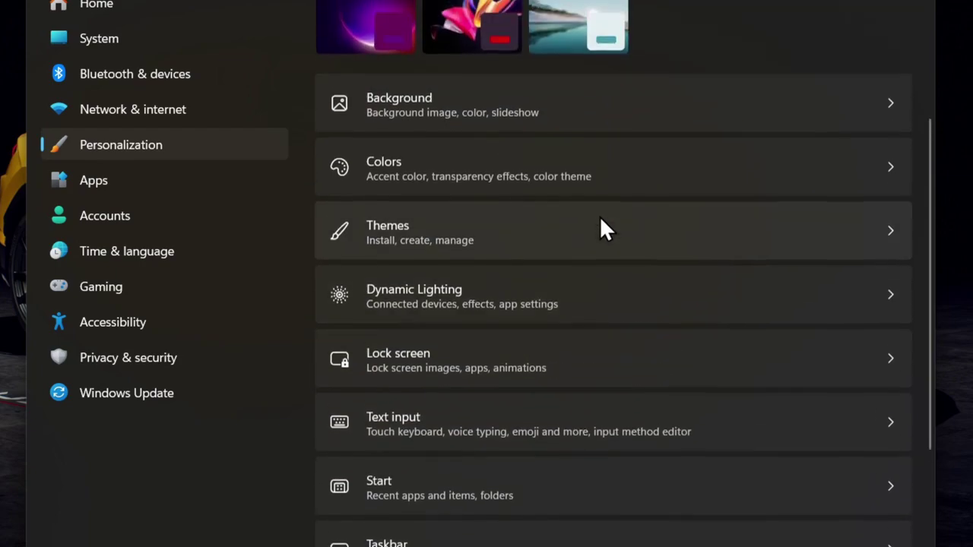
click(635, 118)
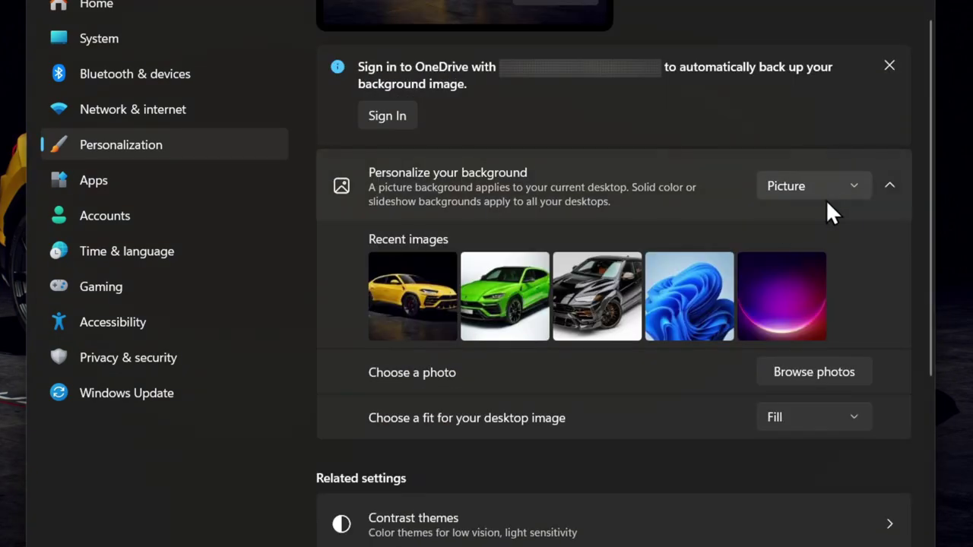
Try Slideshow and Windows spotlight as the desktop background type
click(855, 187)
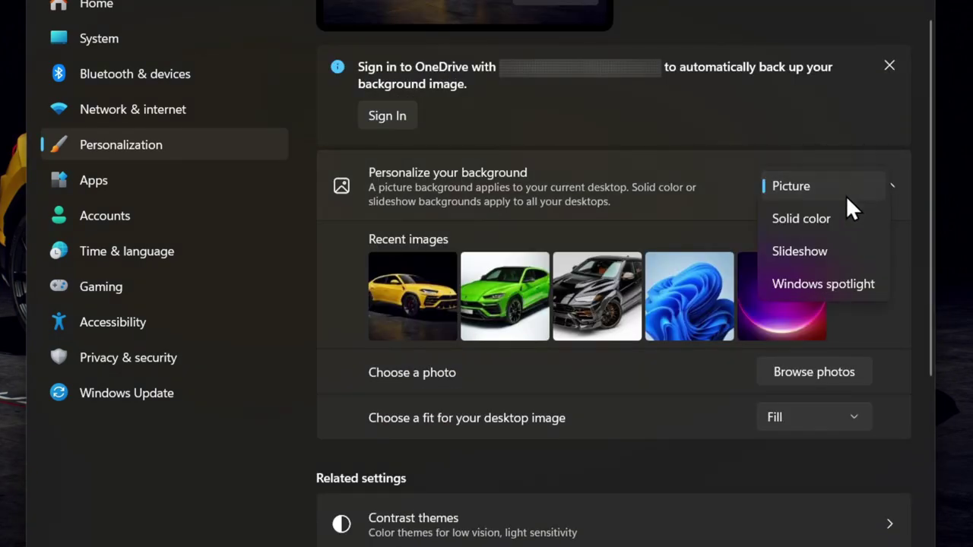
click(832, 250)
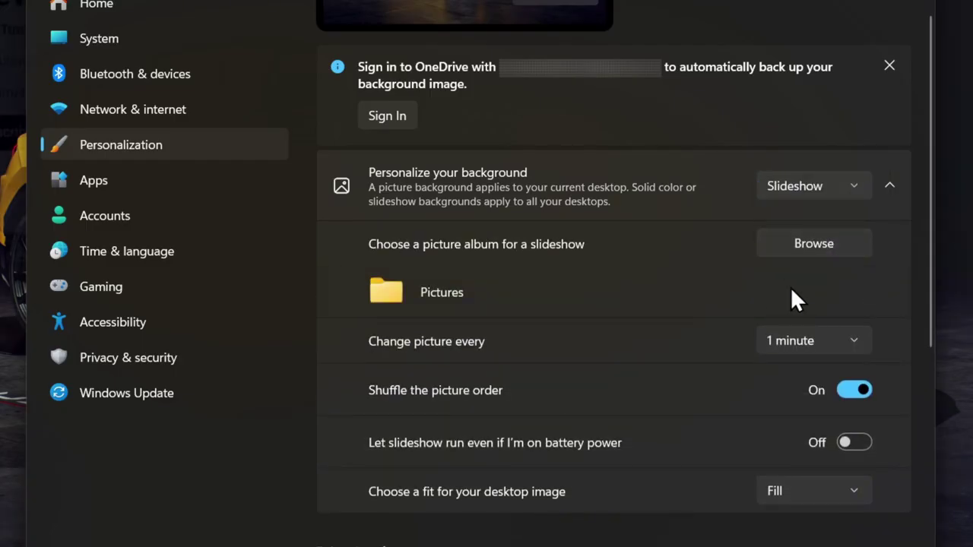
click(827, 197)
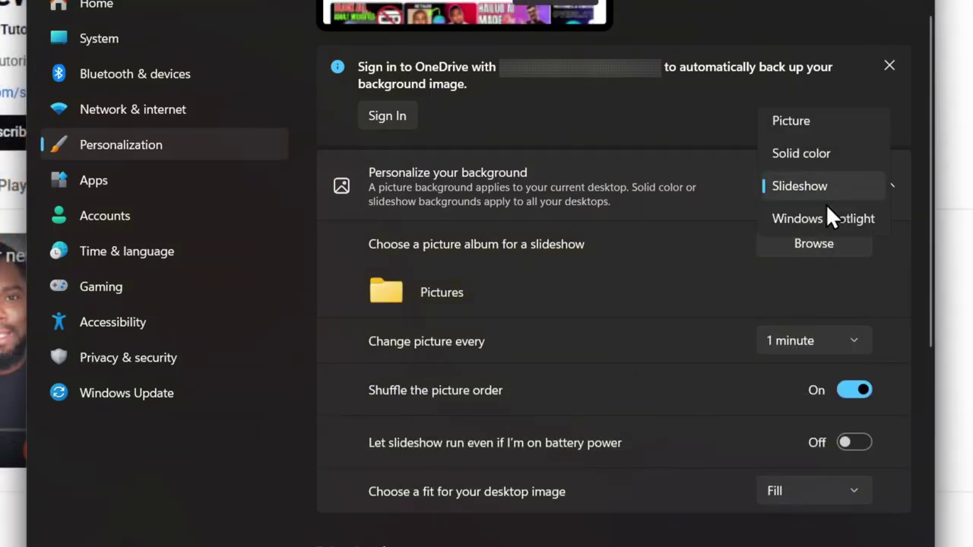
click(826, 218)
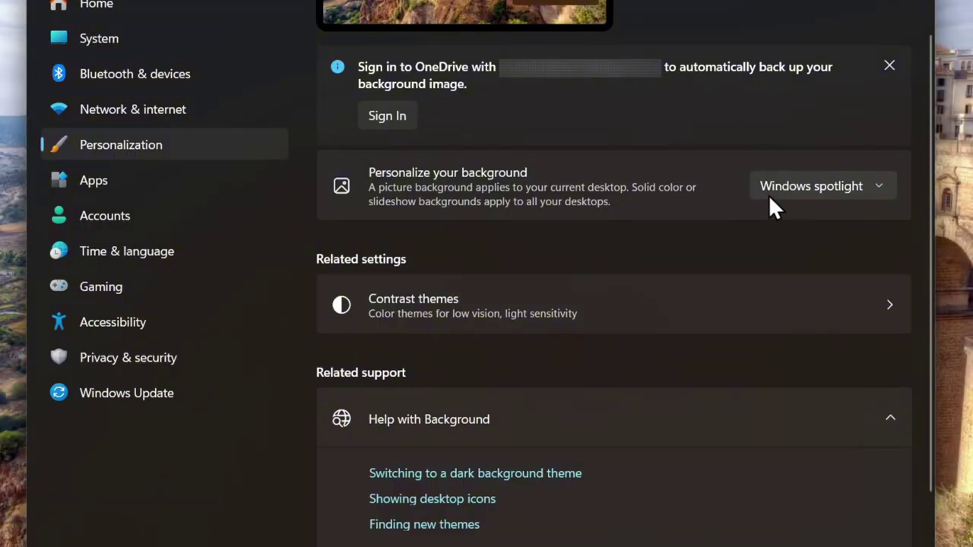
Set the desktop background type to Picture and choose the yellow car from the recent images
click(850, 188)
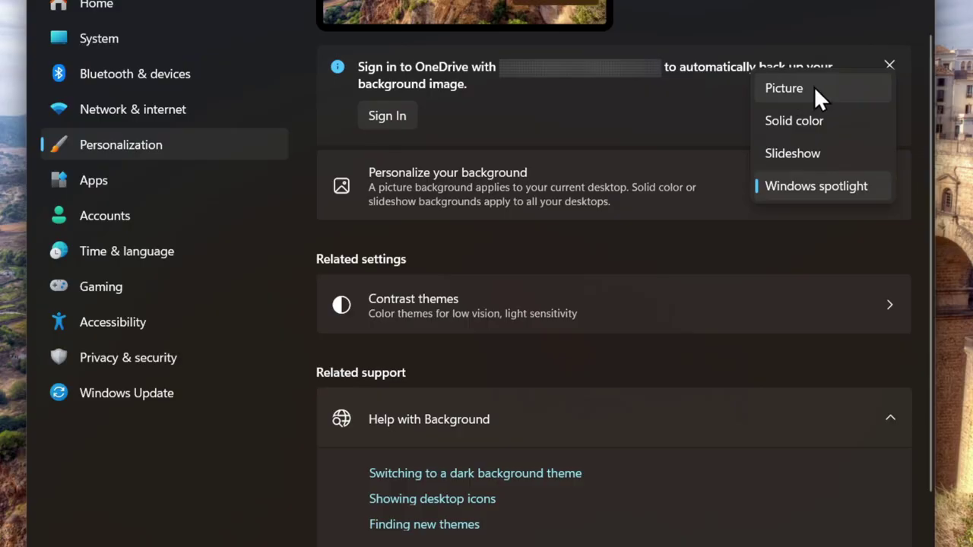
click(814, 89)
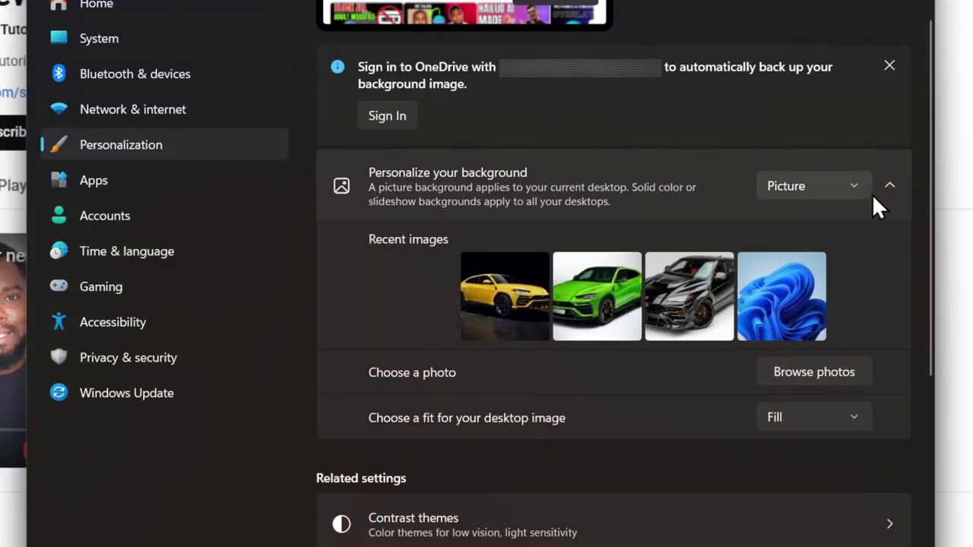
click(506, 307)
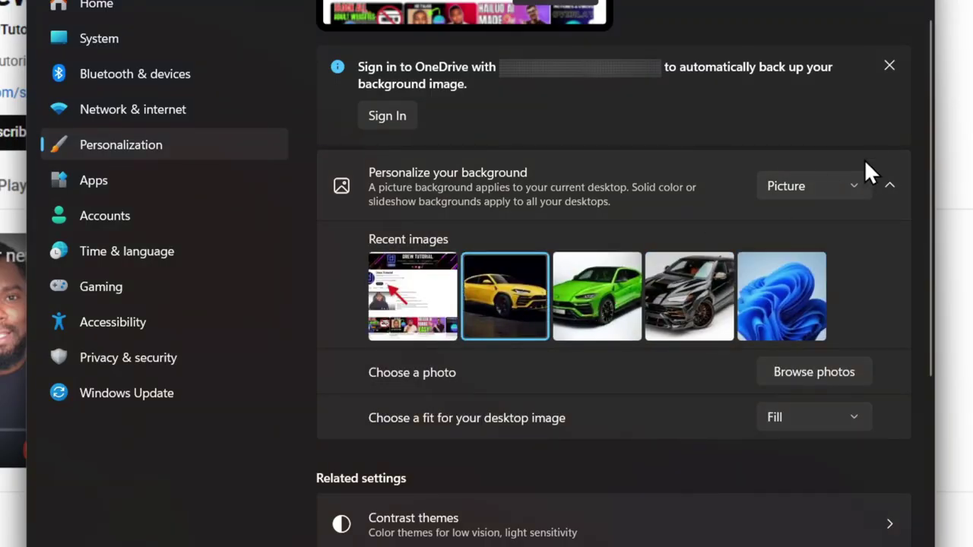
View the background type options and the photo picker for the desktop image without choosing anything
click(859, 185)
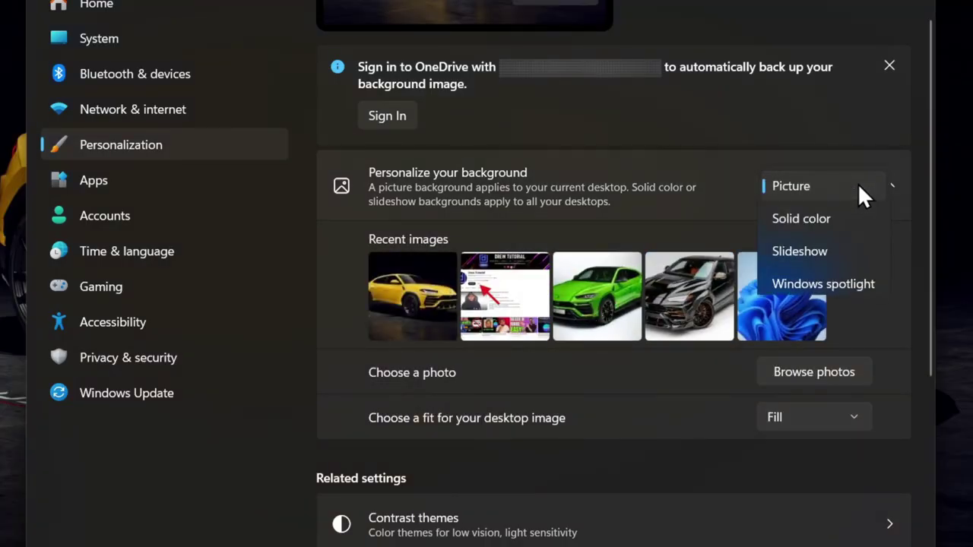
click(864, 120)
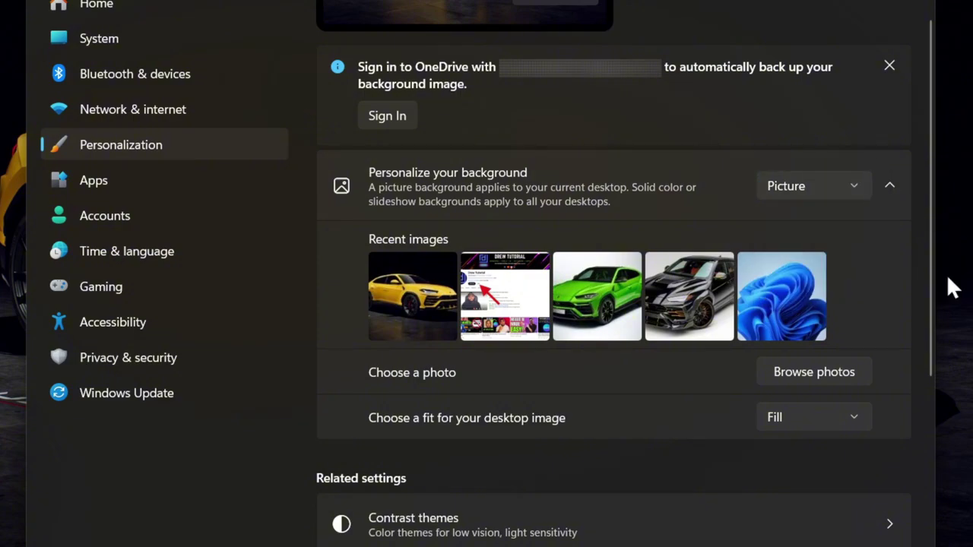
click(830, 371)
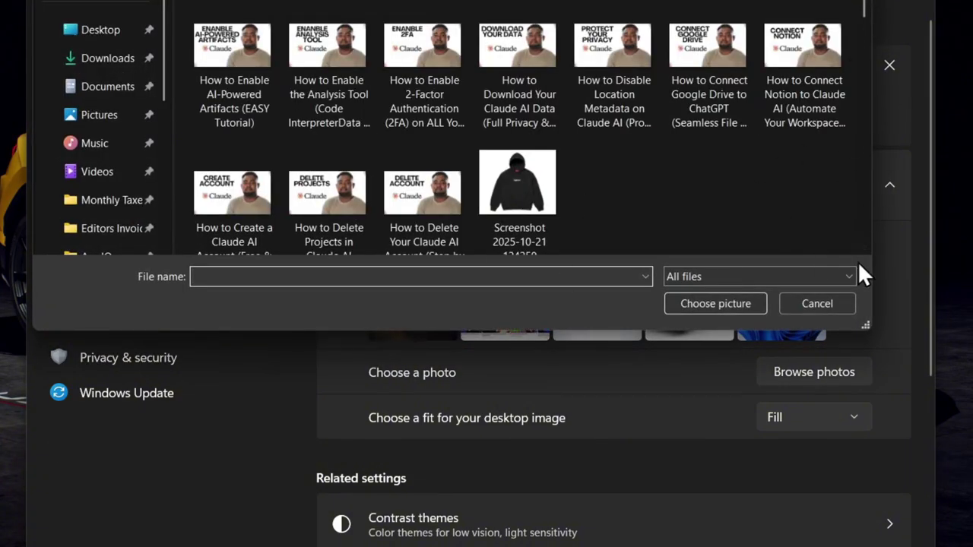
key(Escape)
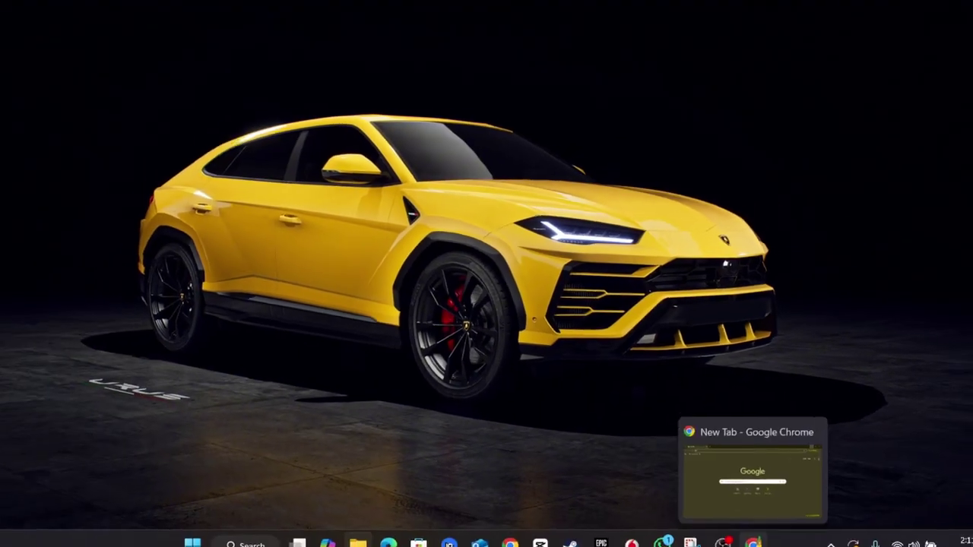
Switch to Google Chrome and shorten the search query to "can you set a video as your wallpaper on windows 11 25h2", then run it
click(750, 482)
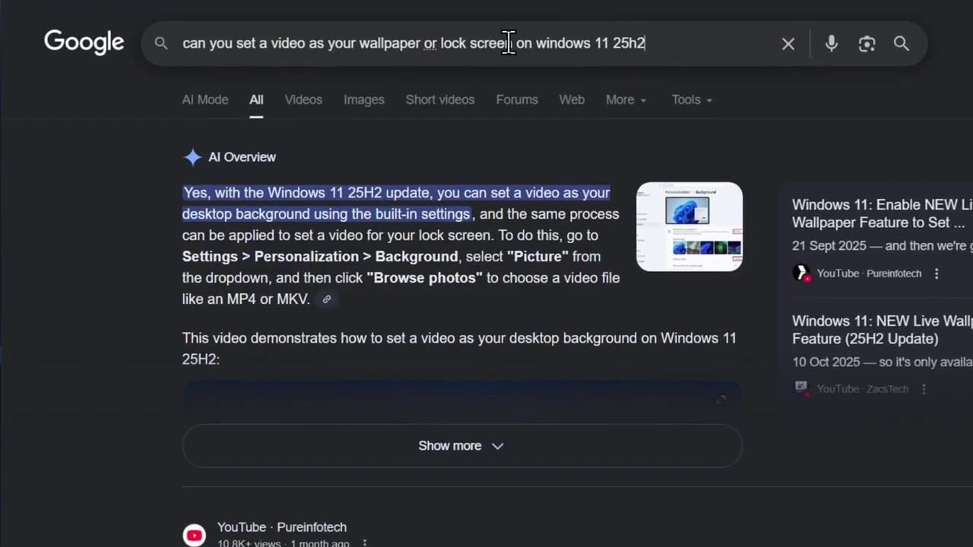
drag(438, 43, 517, 43)
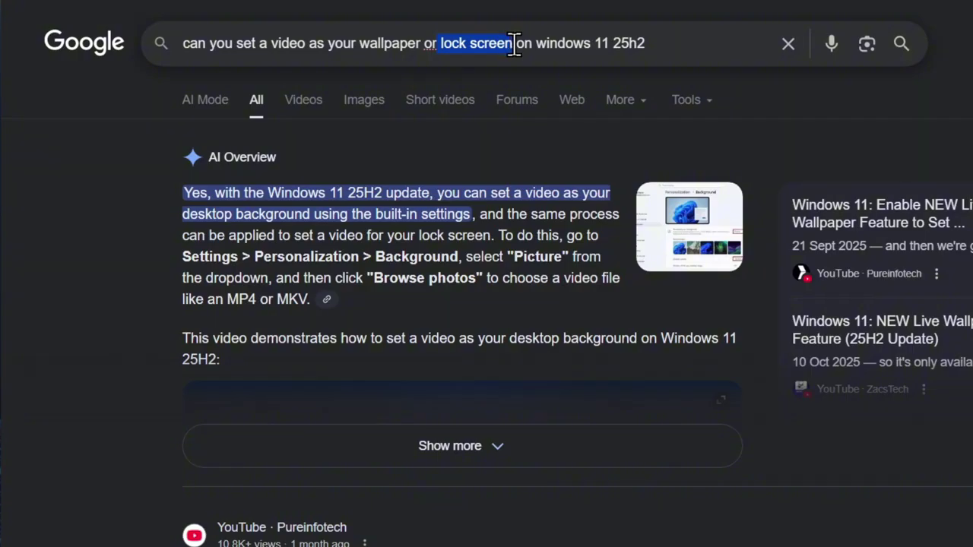
key(BackSpace)
key(BackSpace)
key(BackSpace)
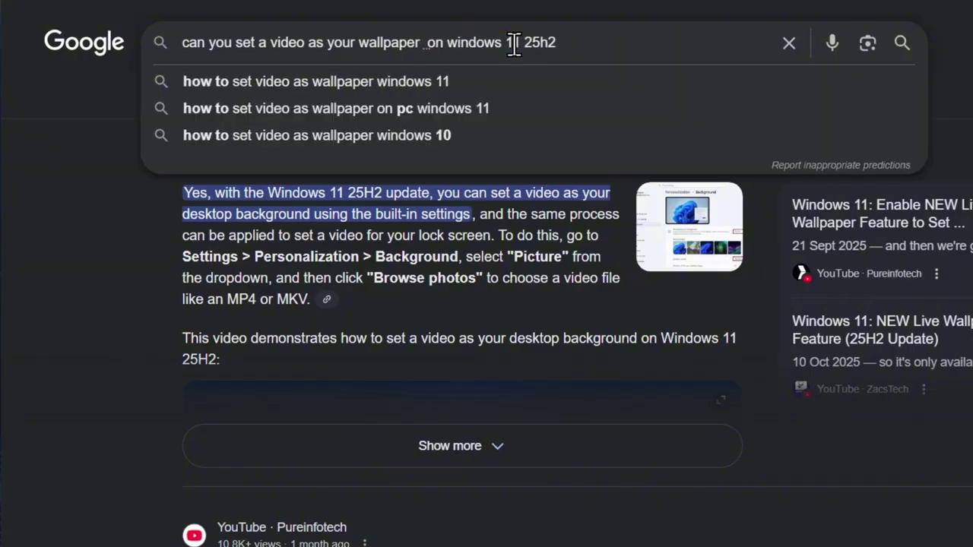
key(Return)
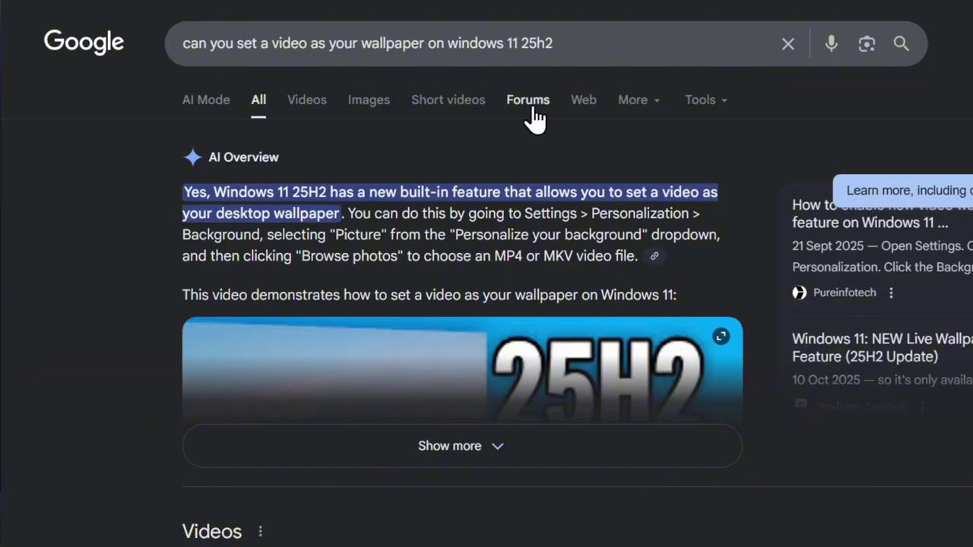
Replace the search query with "download windows 11 25h2" and run the search
click(567, 46)
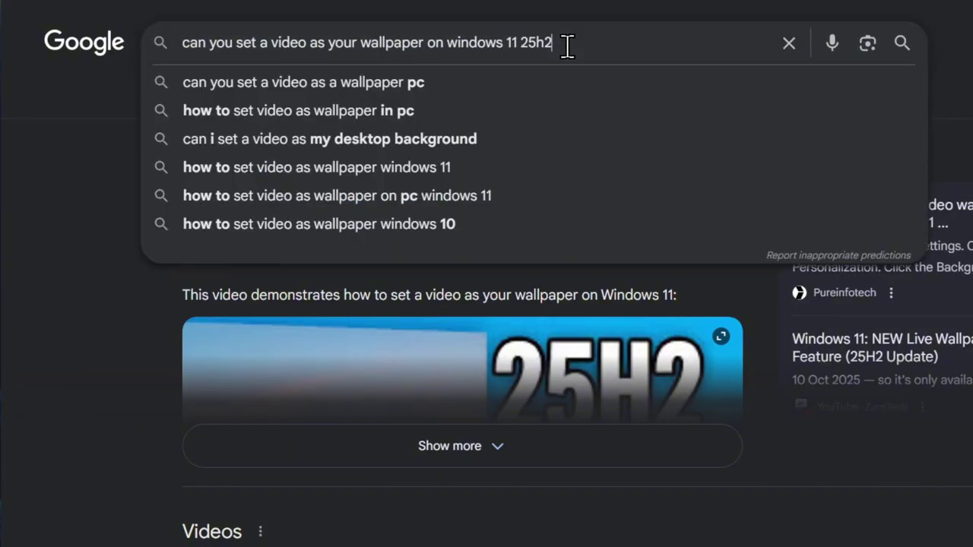
key(ctrl+a)
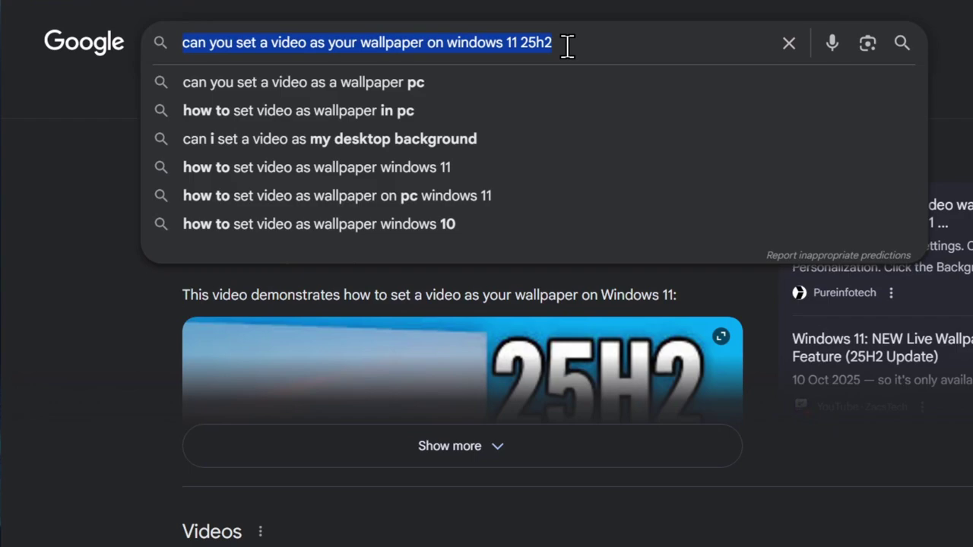
text(downd)
key(BackSpace)
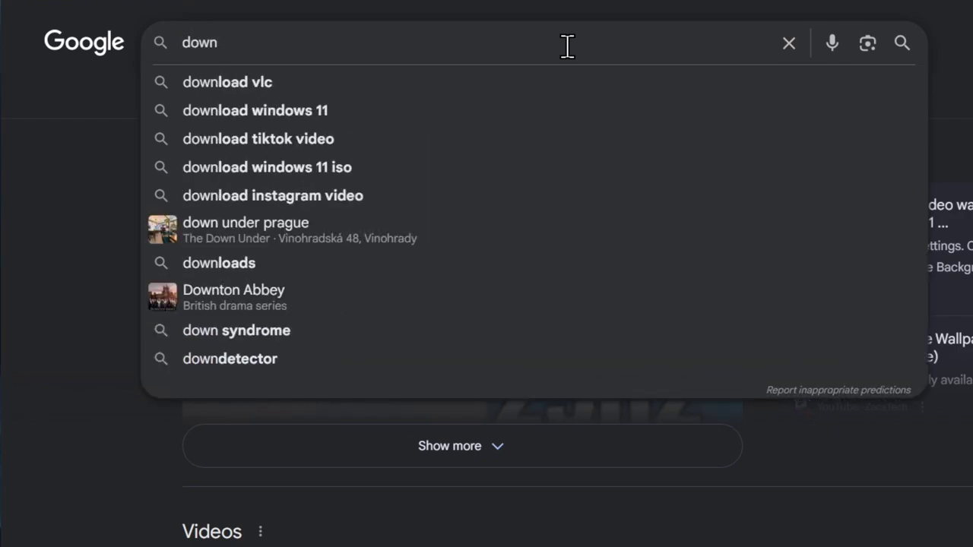
key(Down)
key(Down)
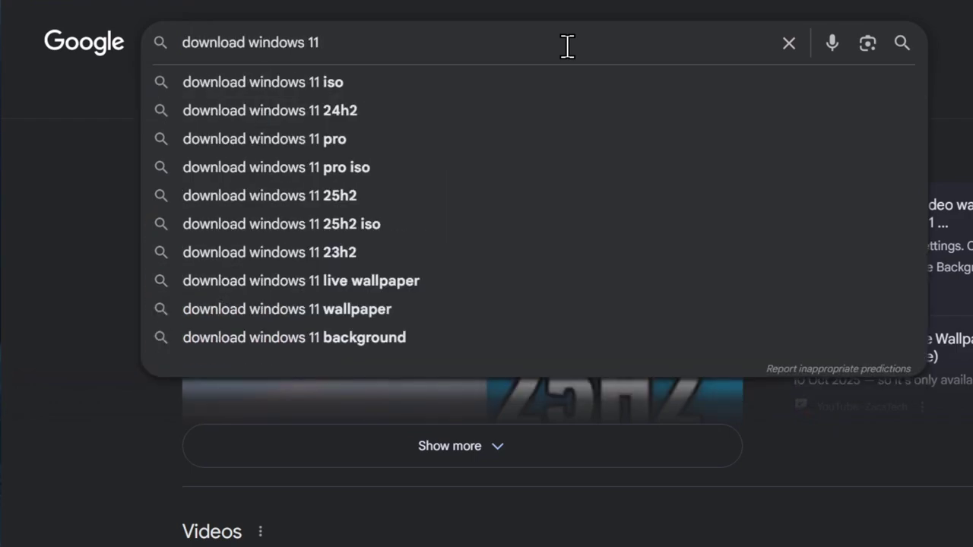
text(25h2)
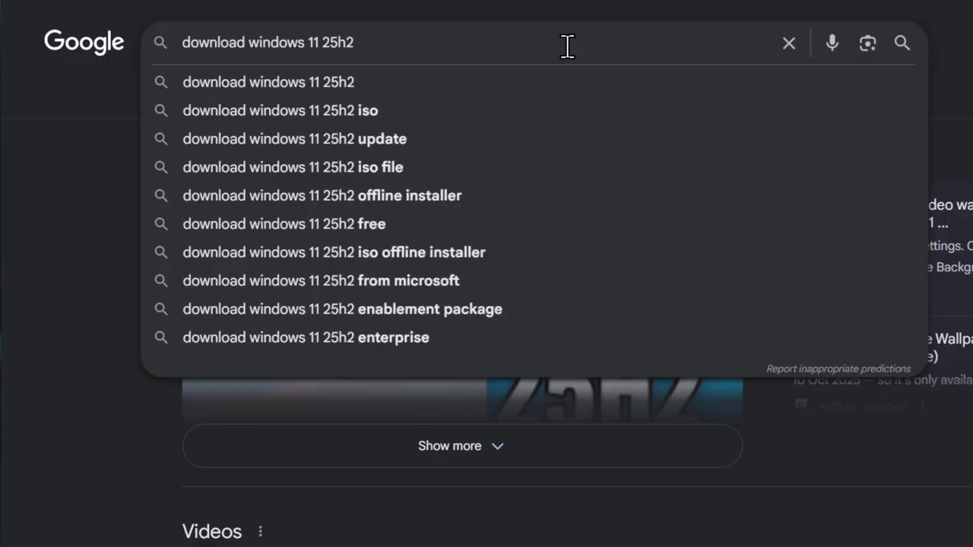
key(Return)
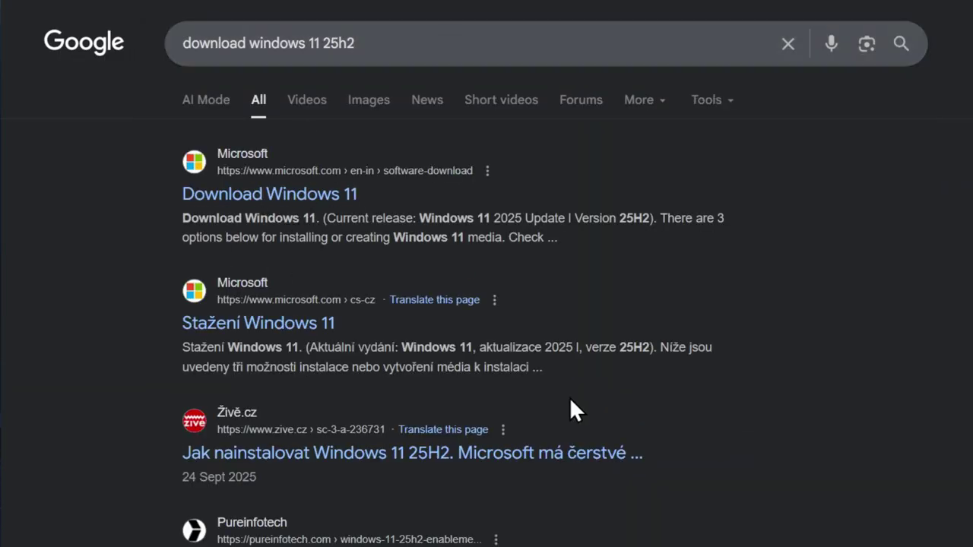
Open Microsoft's Download Windows 11 page and highlight Version 25H2 in the current release line
click(292, 196)
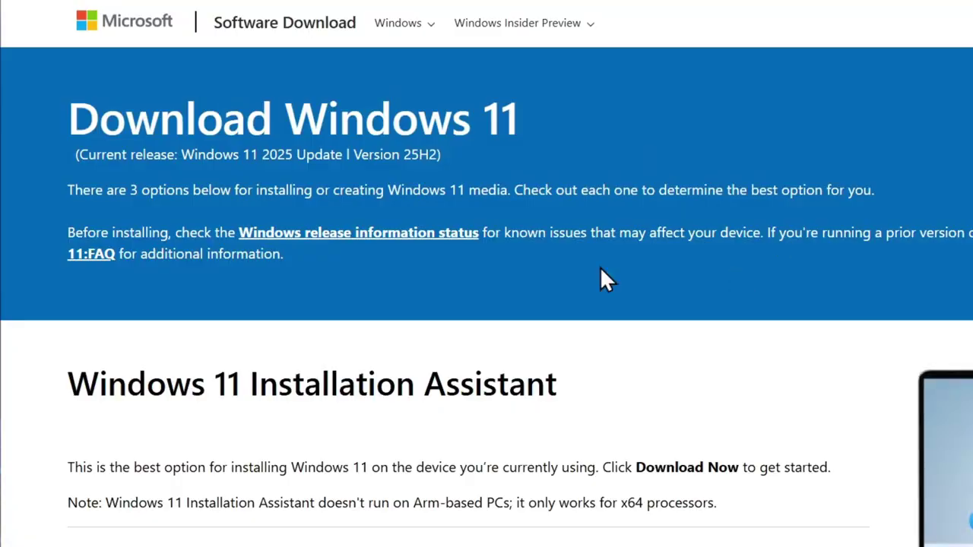
scroll(552, 266, down, 5)
scroll(397, 228, up, 5)
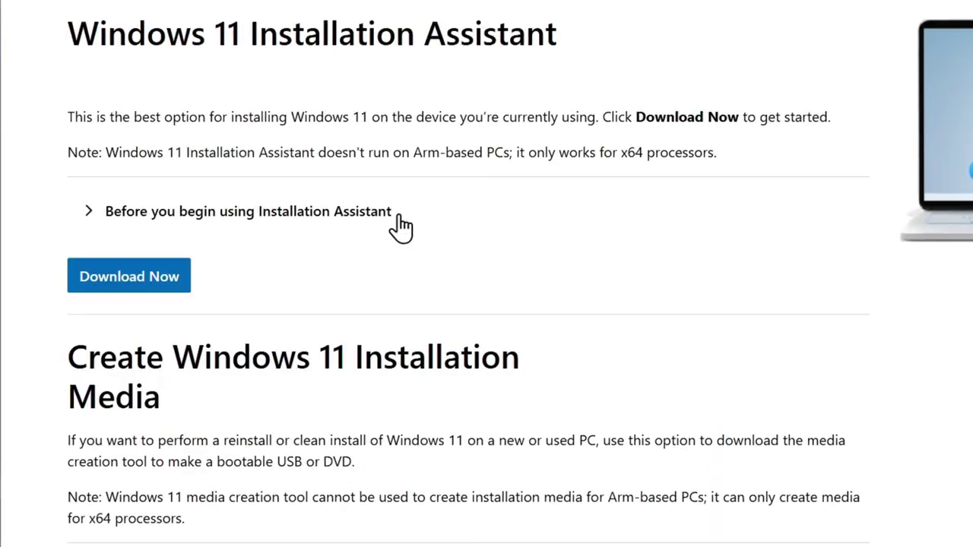
drag(351, 225, 449, 226)
scroll(487, 323, down, 5)
scroll(245, 260, up, 5)
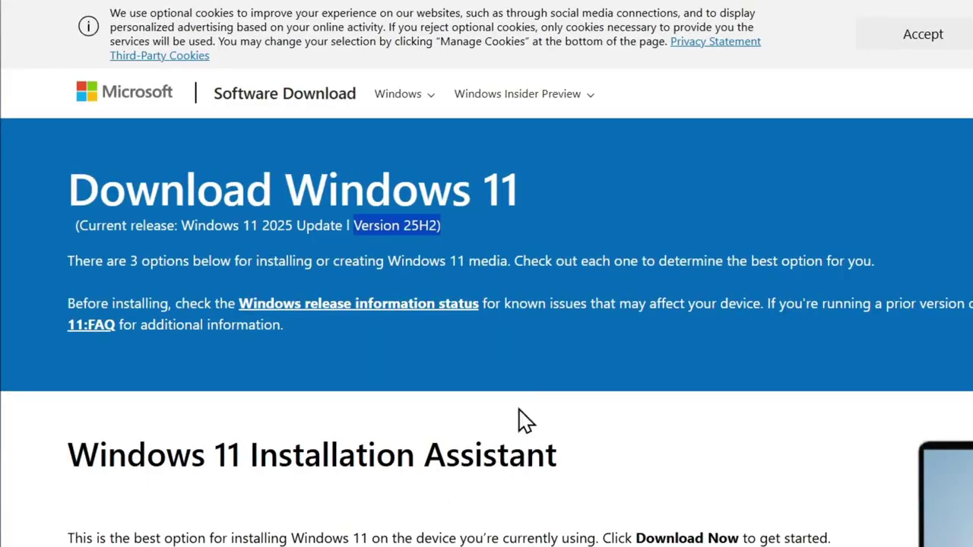
Review the Windows 11 installation options and open the list of disk image (ISO) downloads for x64 devices
scroll(522, 419, down, 5)
scroll(266, 373, down, 2)
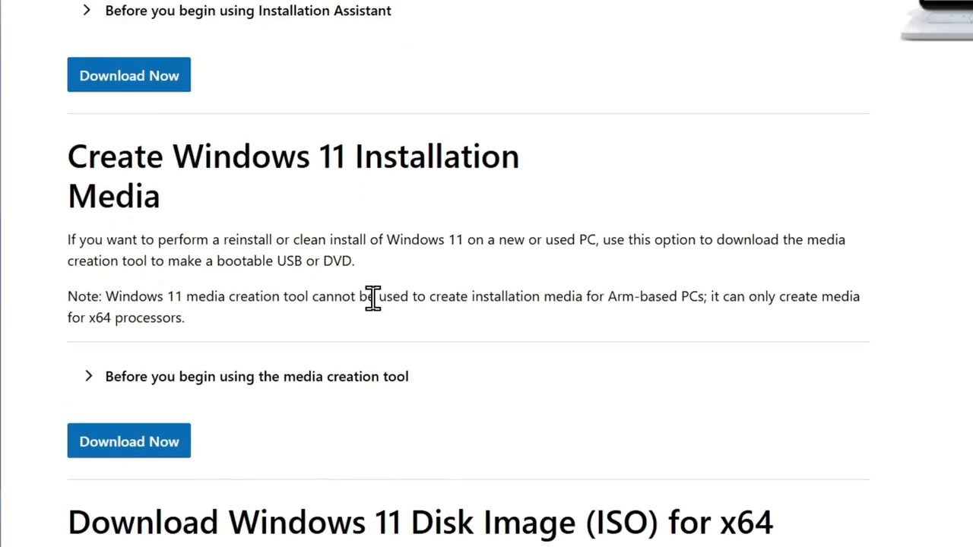
scroll(315, 343, down, 2)
scroll(316, 344, down, 4)
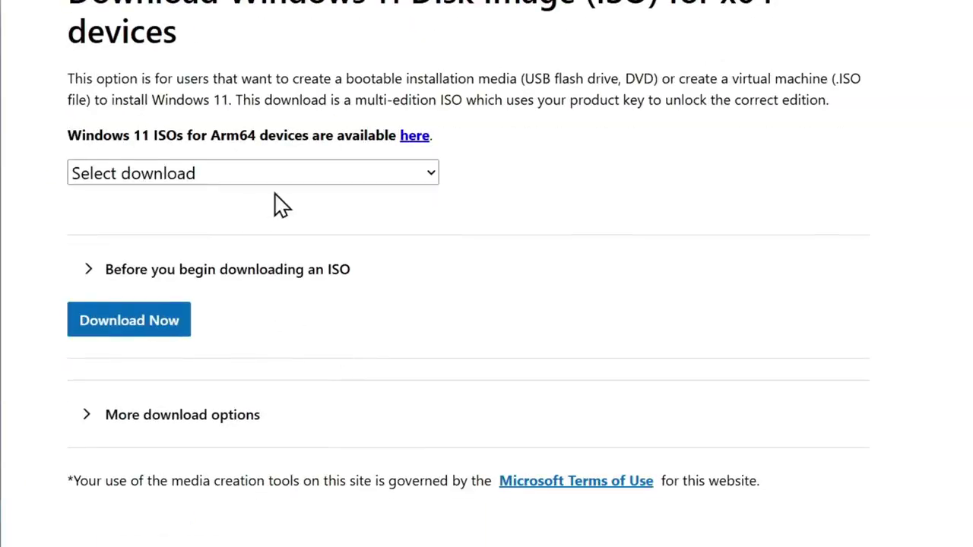
scroll(428, 254, up, 4)
scroll(380, 359, down, 3)
click(380, 176)
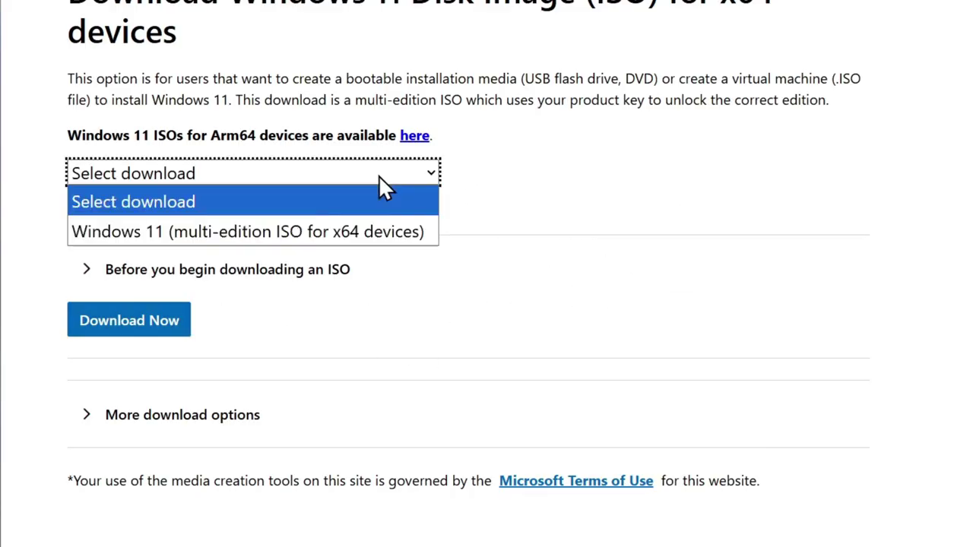
Request the Windows 11 multi-edition ISO for x64 devices with English International as the product language and start its 64-bit download
click(191, 232)
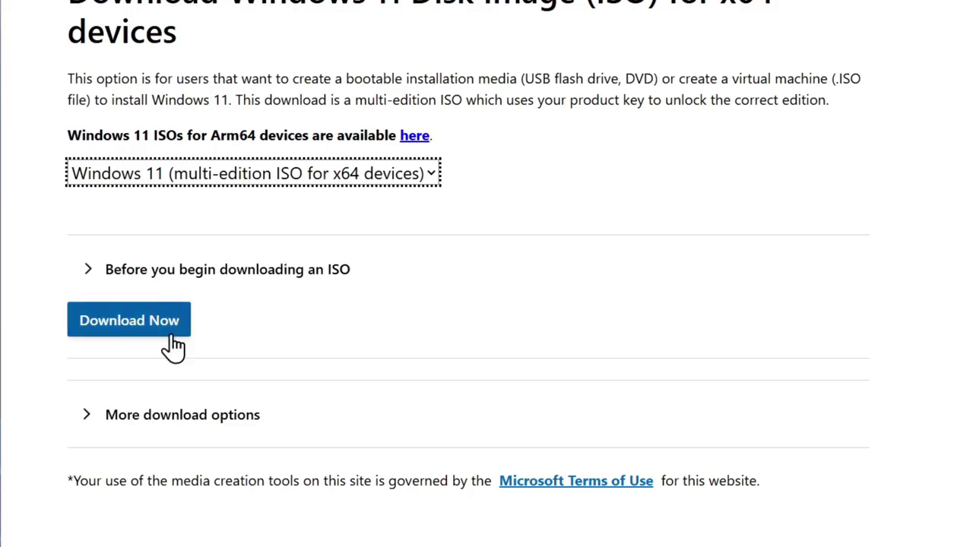
click(123, 328)
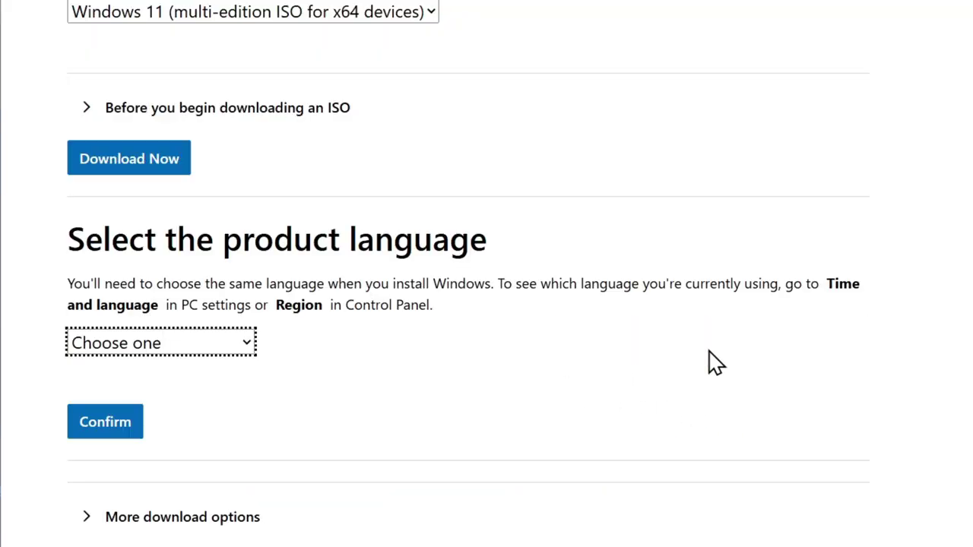
click(171, 349)
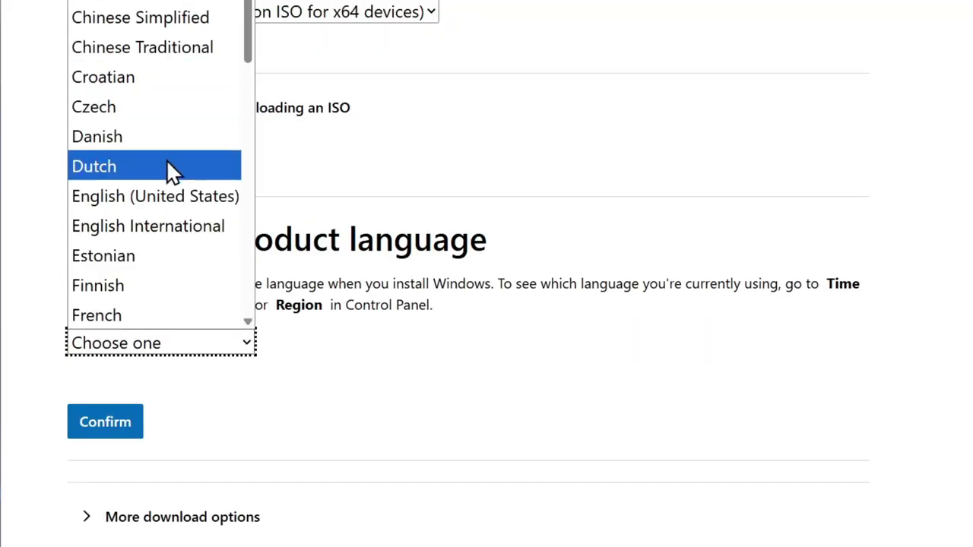
click(163, 228)
click(105, 426)
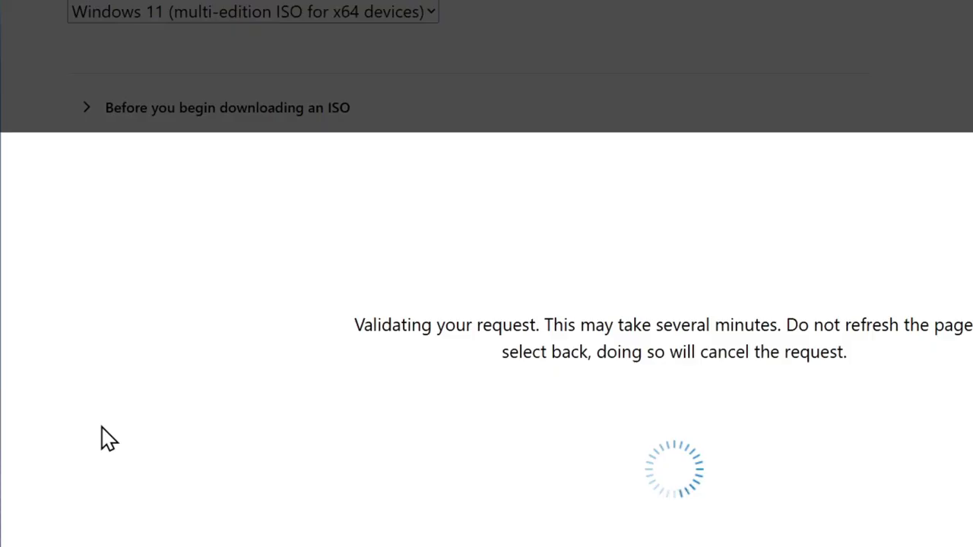
scroll(680, 373, down, 3)
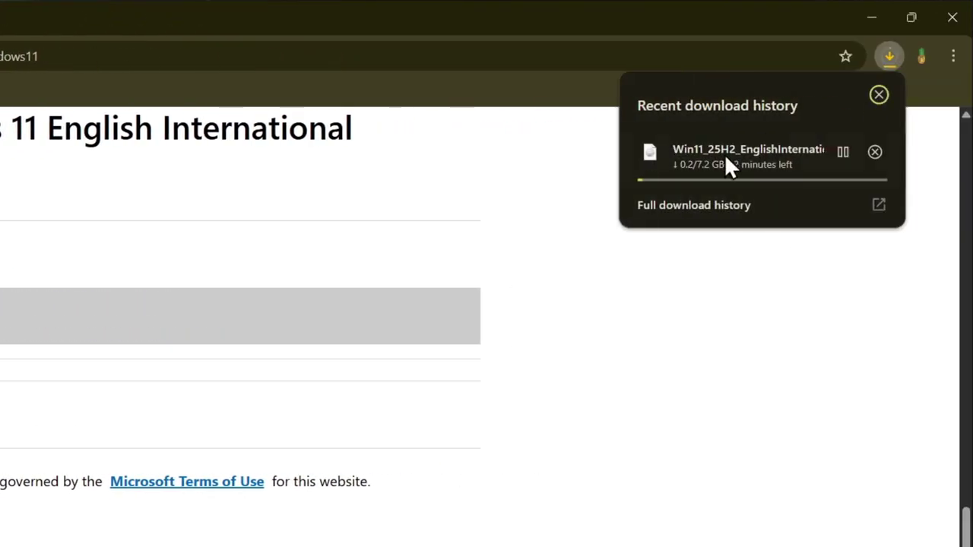
Cancel the Windows 11 ISO download and replace the Download Windows 11 page with a blank new tab
click(874, 152)
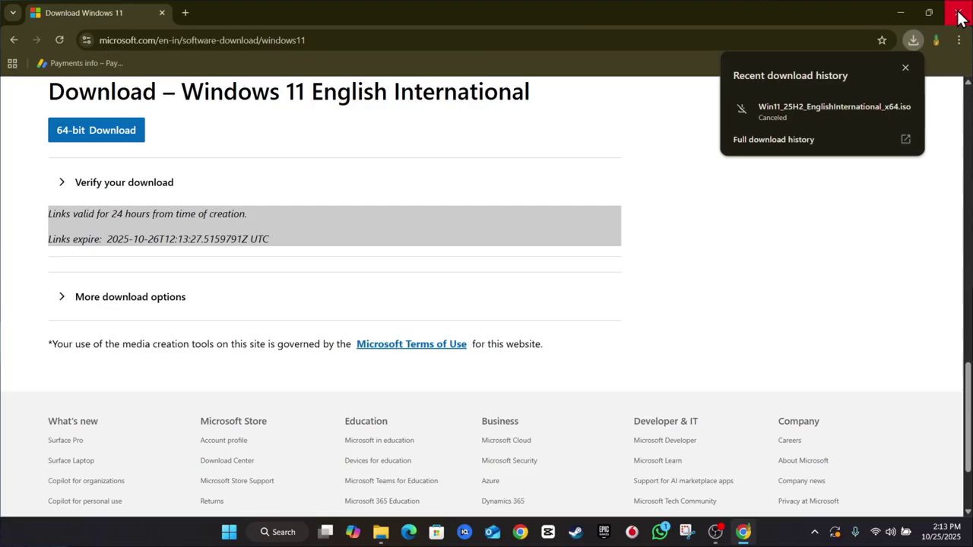
click(184, 13)
click(162, 13)
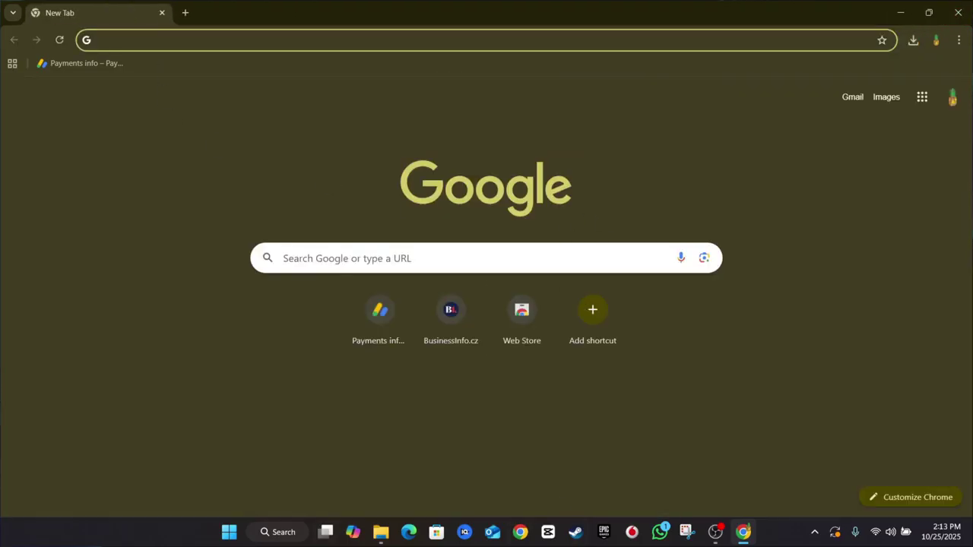
Open the Windows Update page in Windows Settings
right_click(230, 532)
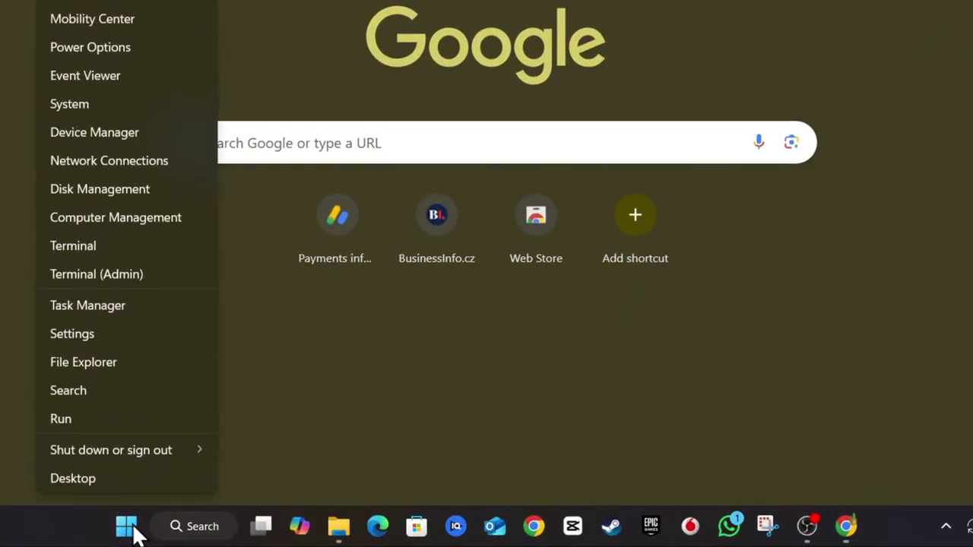
click(91, 336)
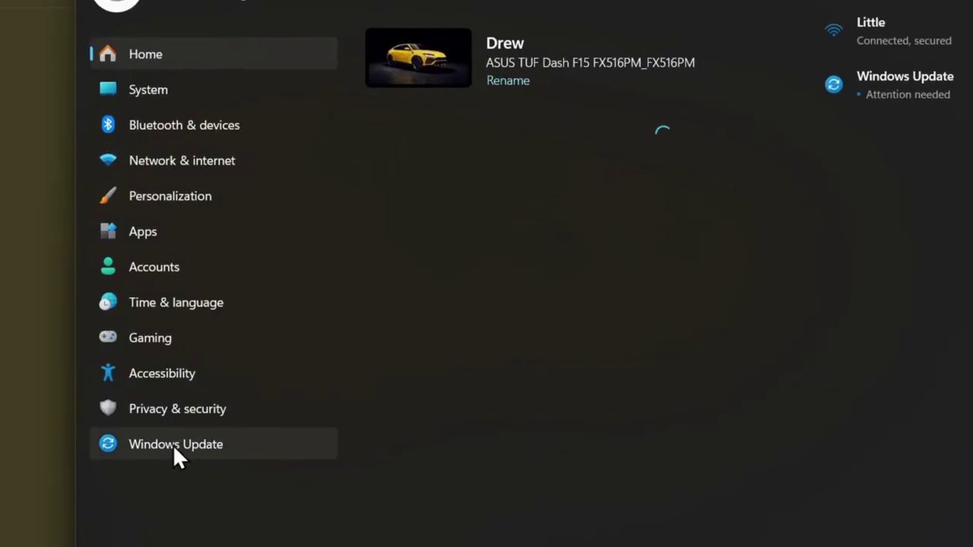
click(154, 442)
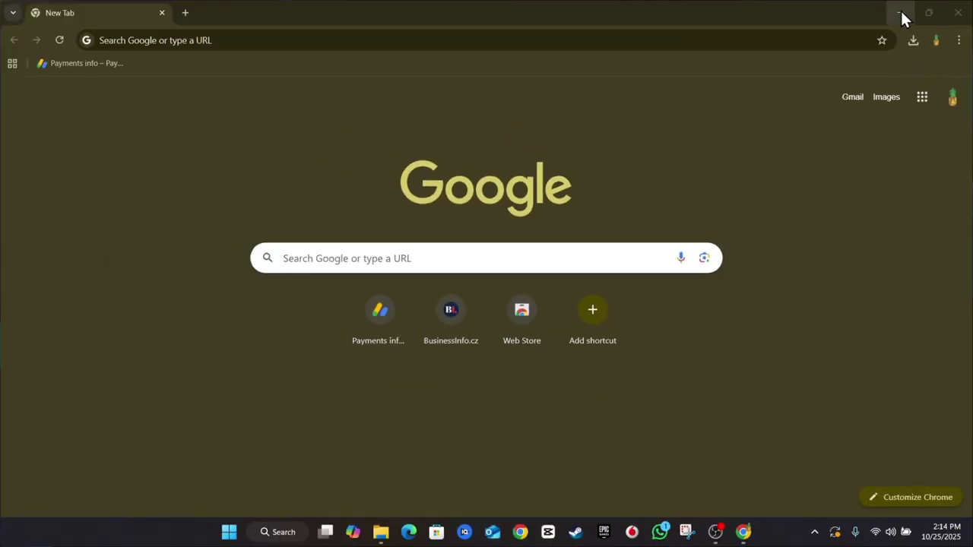
Minimize the browser, switch to Microsoft Store and open the Lively Wallpaper app page by searching for "livel"
click(900, 13)
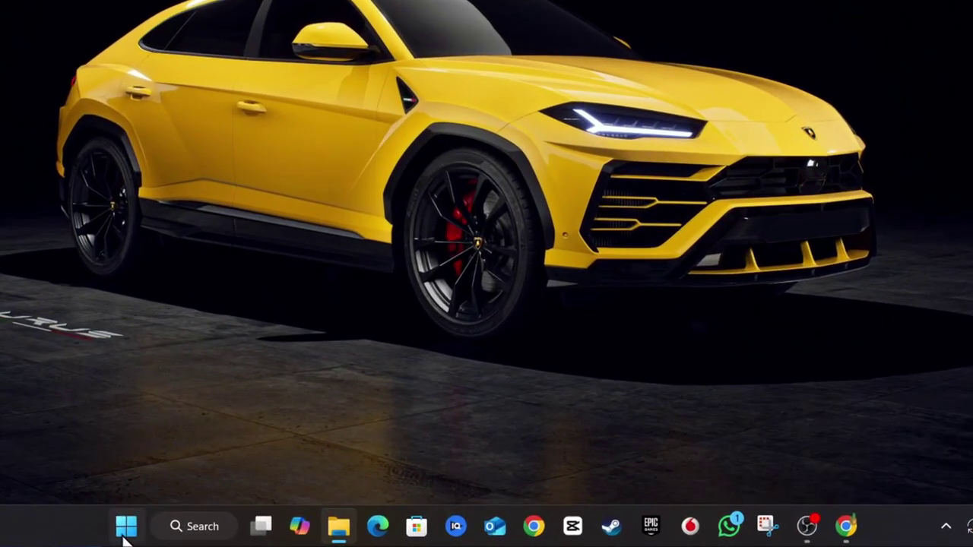
click(126, 530)
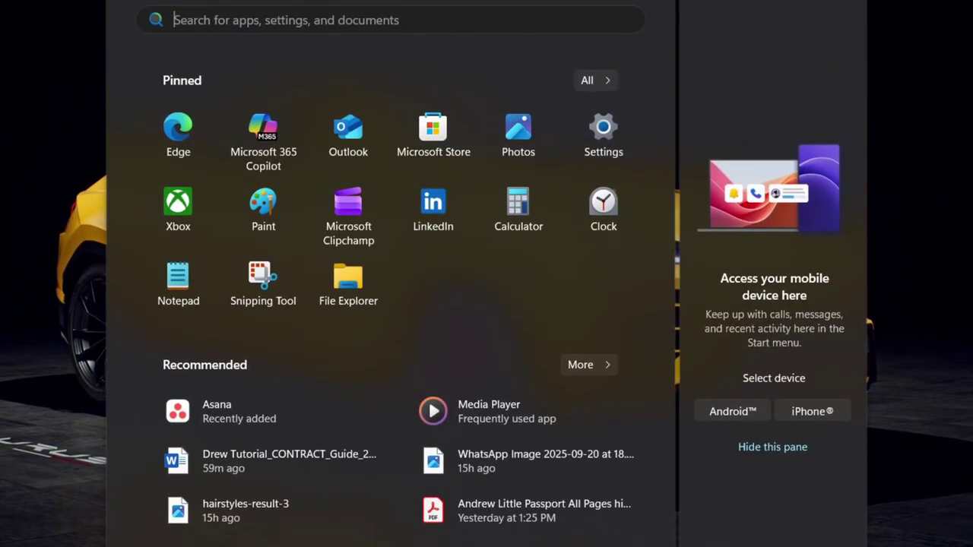
click(431, 134)
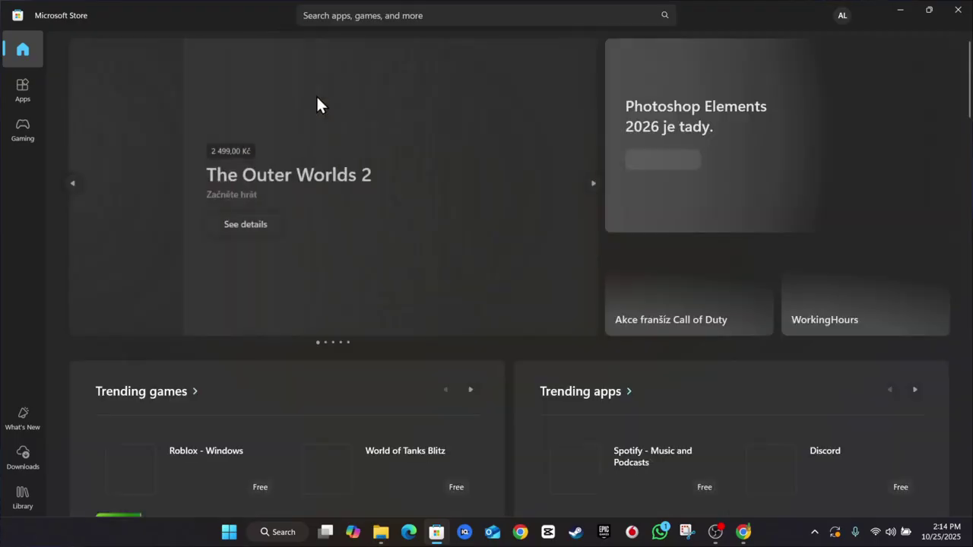
click(409, 17)
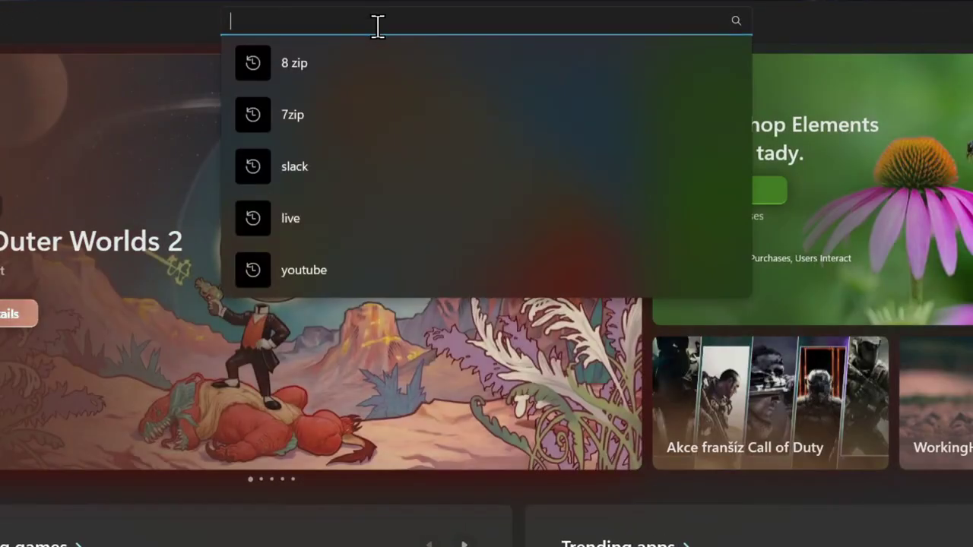
text(livel)
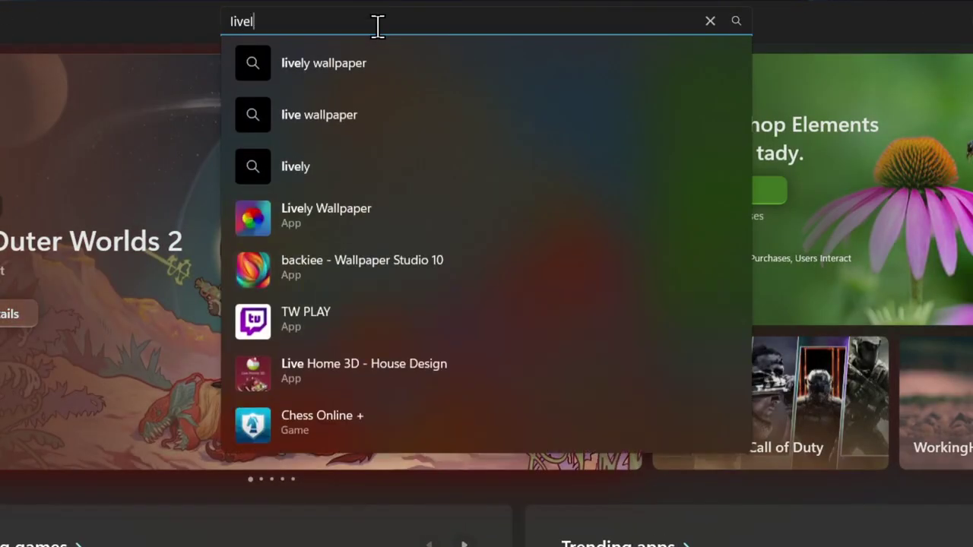
click(368, 225)
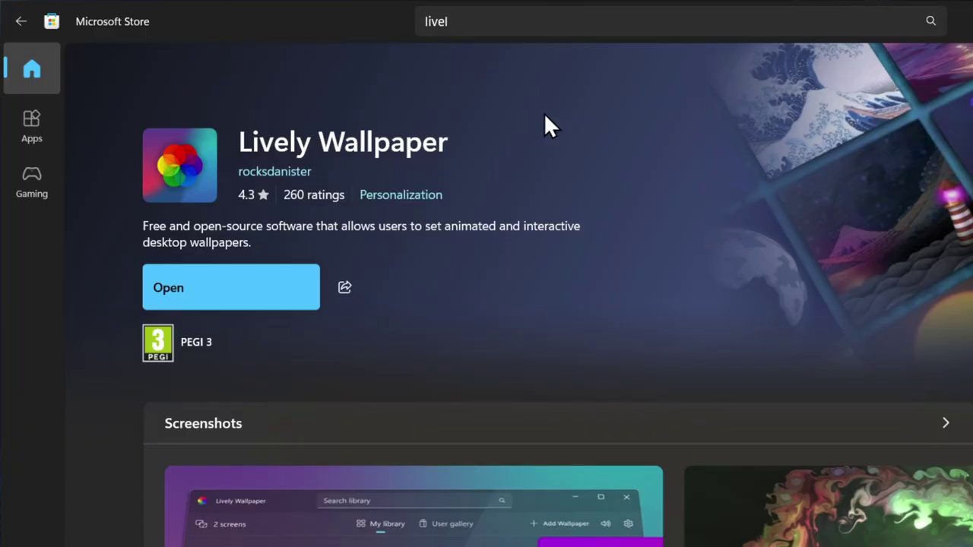
Launch Lively Wallpaper from its store page, close Microsoft Store and bring up the running app's library window
click(259, 295)
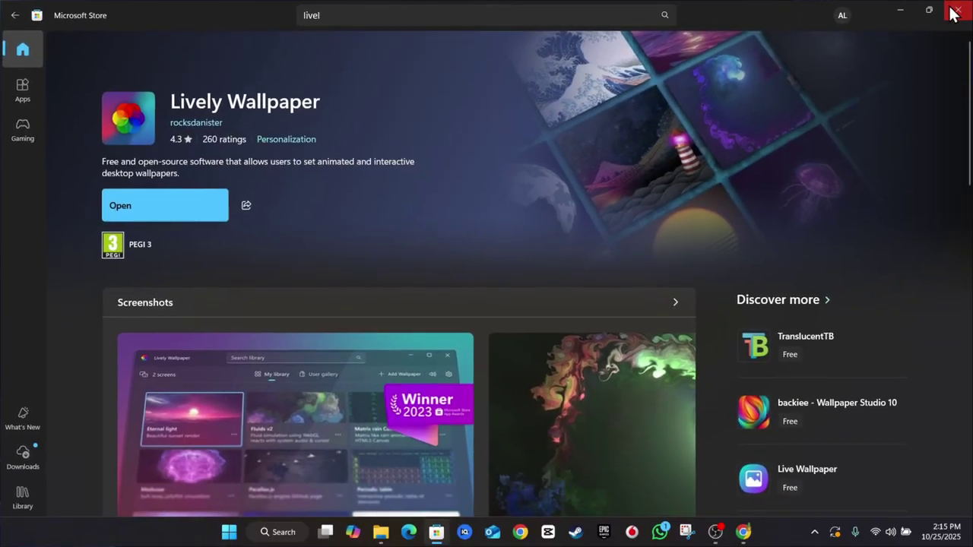
click(948, 11)
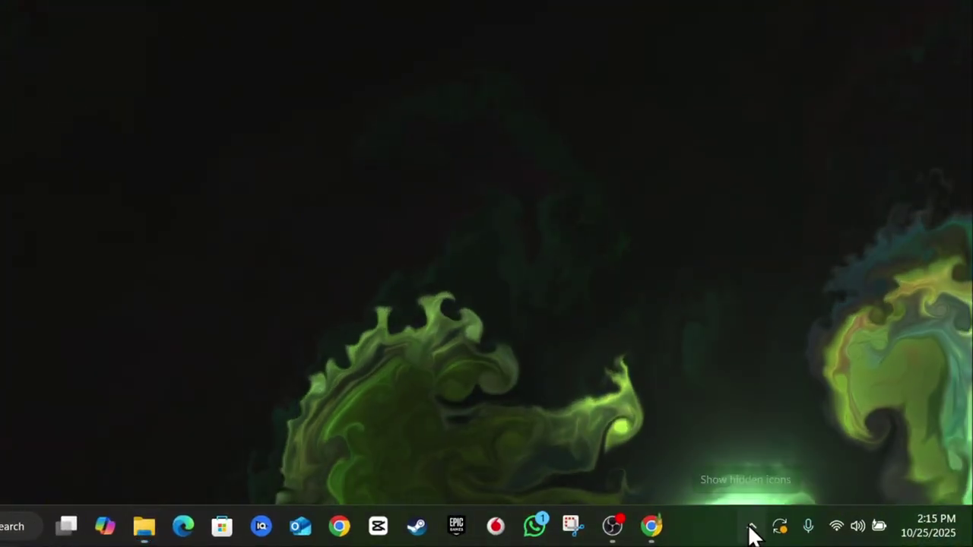
click(750, 532)
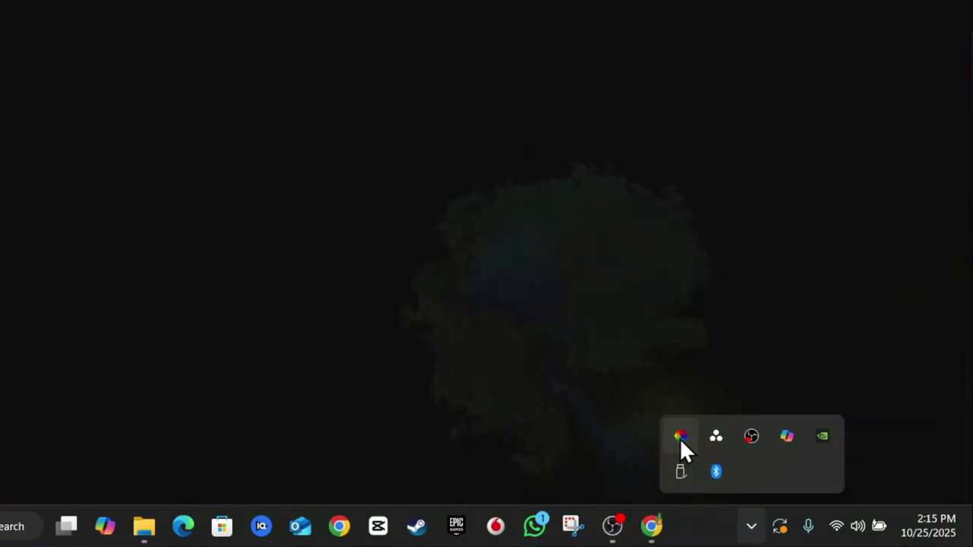
click(681, 439)
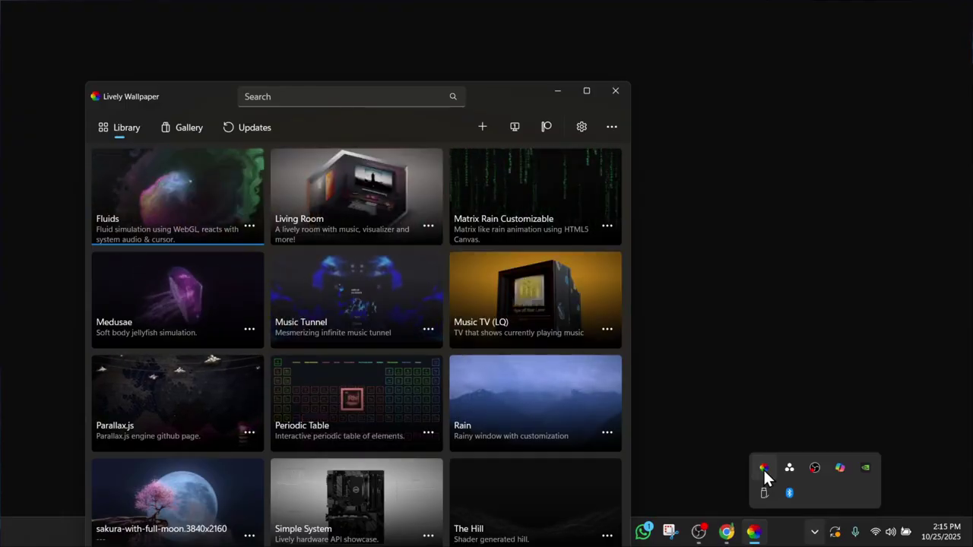
Apply the Music Tunnel wallpaper from the Lively Wallpaper library to the desktop
click(578, 356)
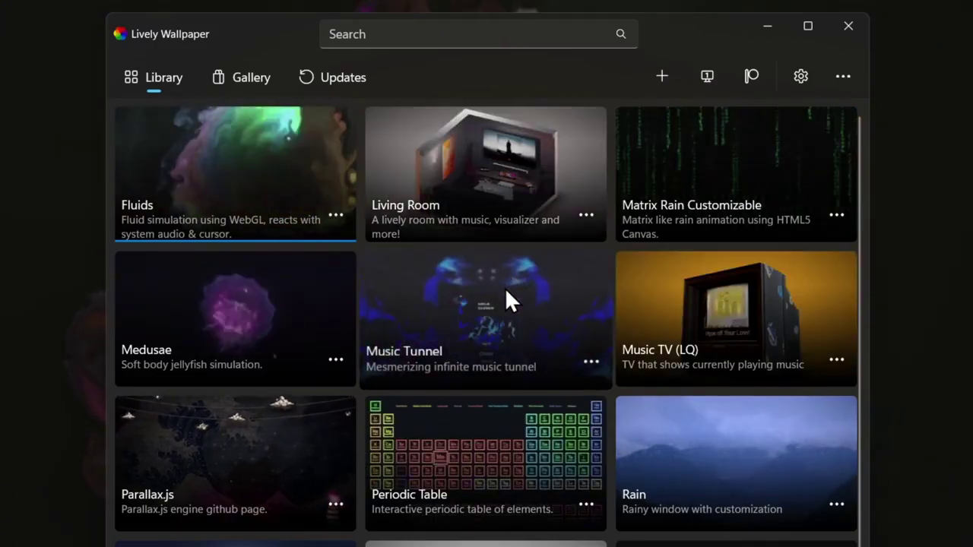
click(505, 298)
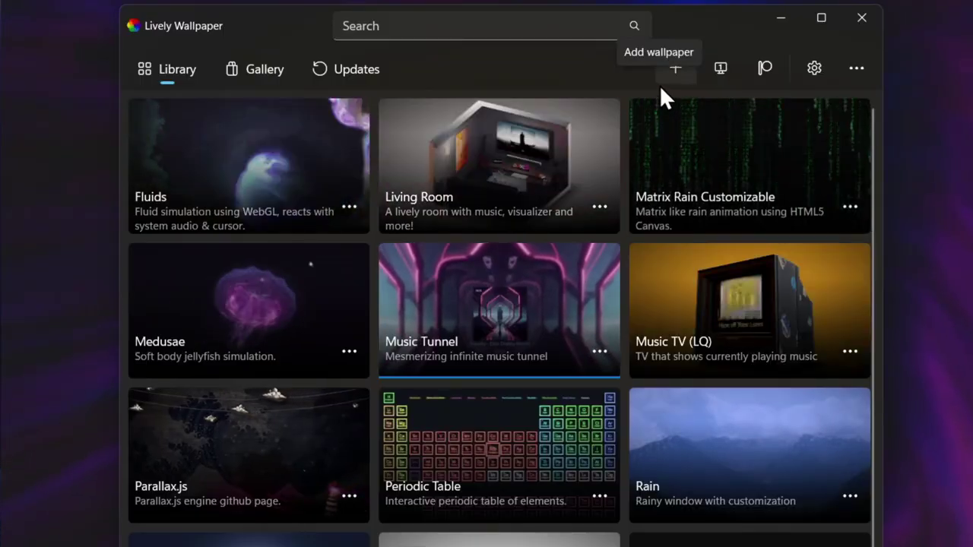
Open the Add Wallpaper dialog in Lively Wallpaper
click(669, 78)
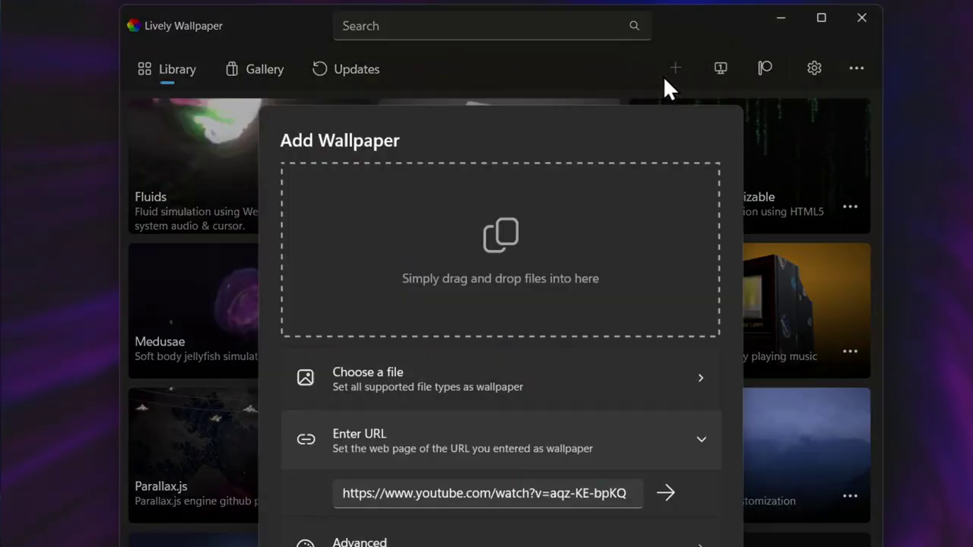